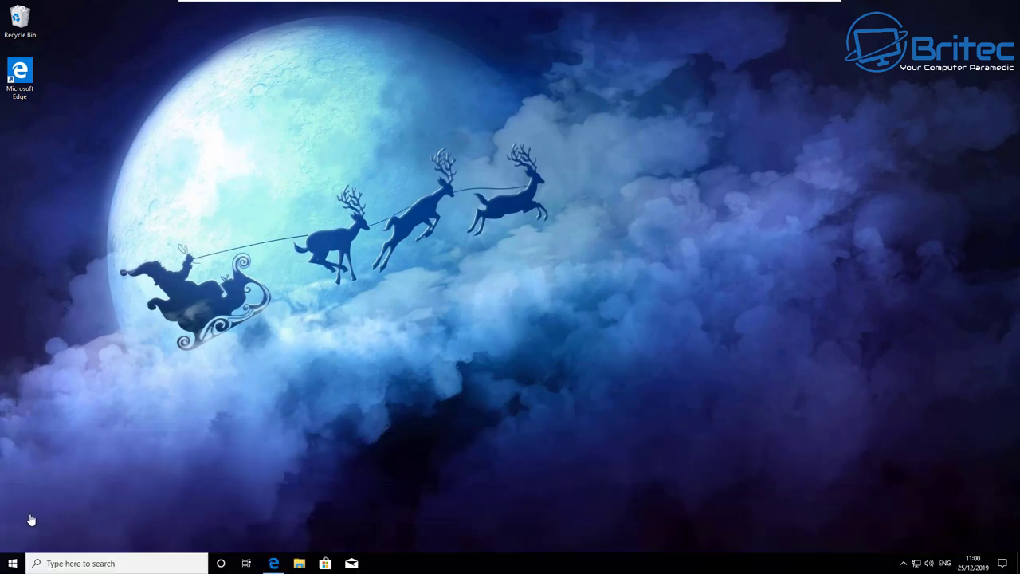
Open the Windows Settings in full-screen size and go to the advanced options of Windows Update
click(11, 563)
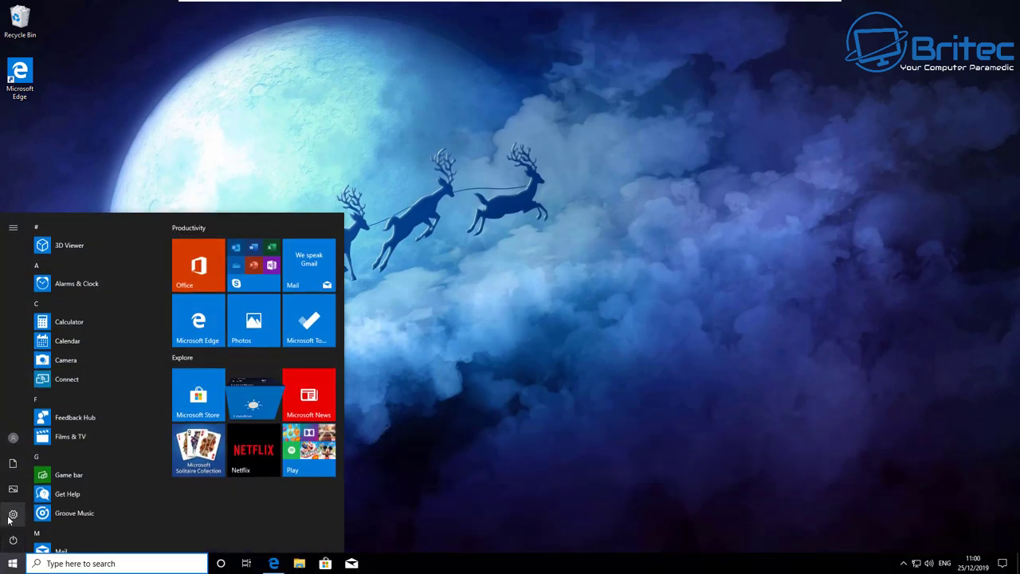
click(13, 515)
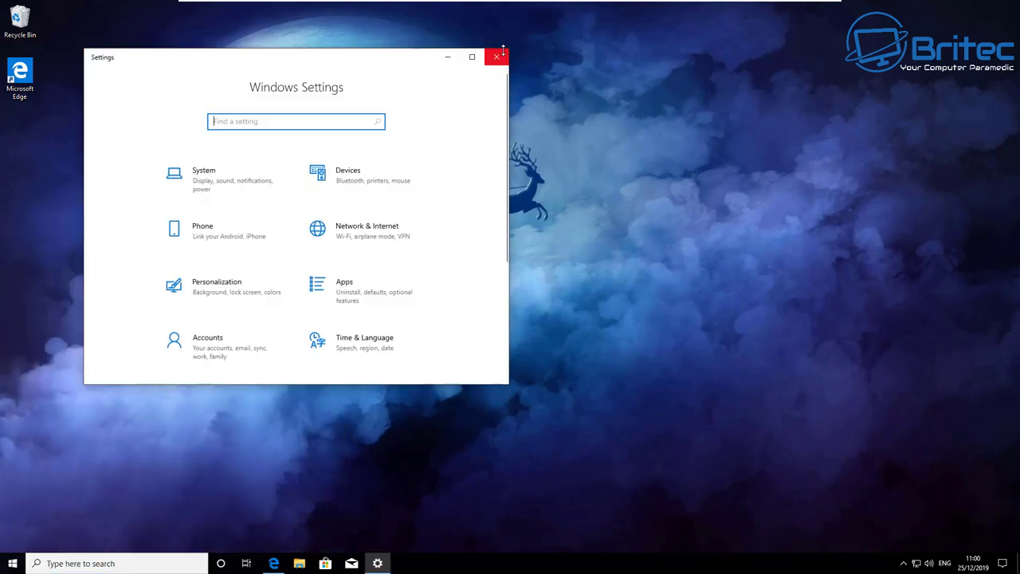
click(475, 57)
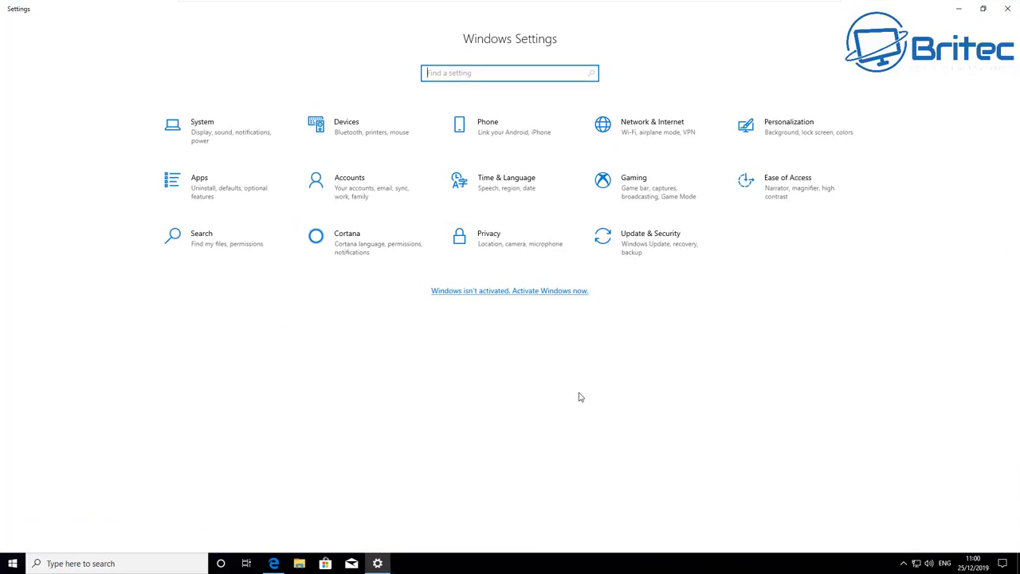
click(676, 251)
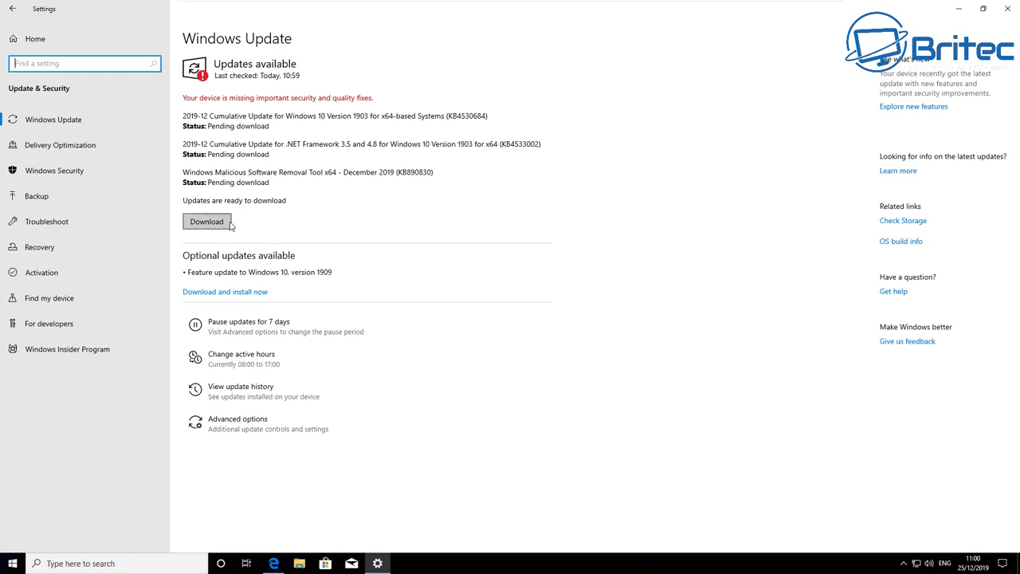
click(80, 120)
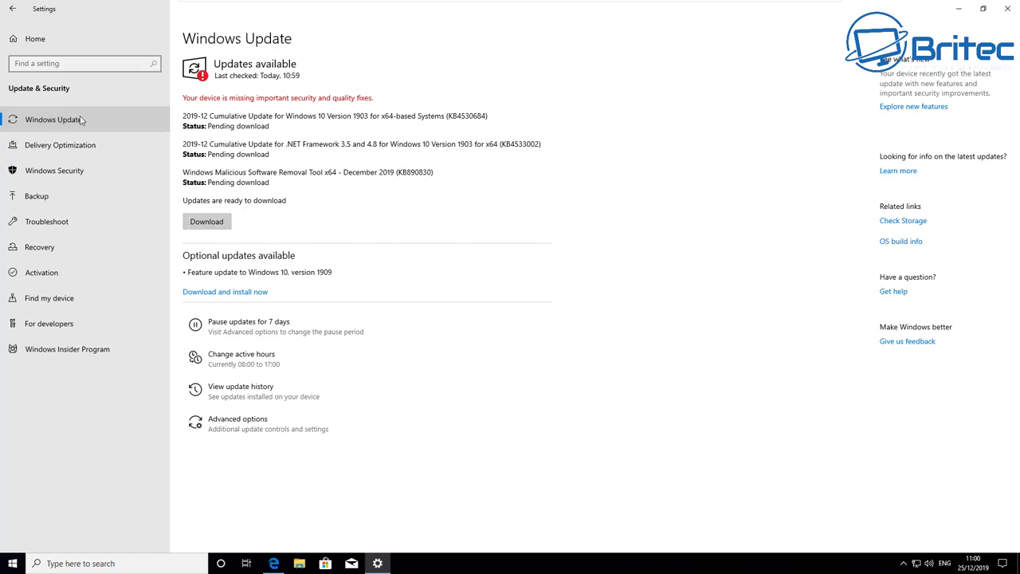
click(256, 426)
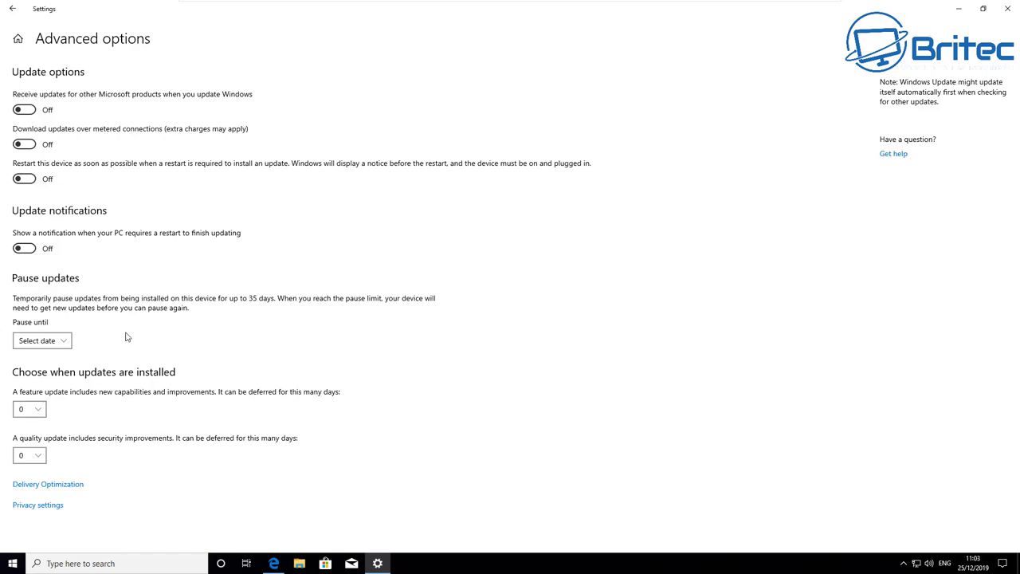
Turn on the notification shown when the PC requires a restart to finish updating
click(31, 251)
click(24, 252)
click(30, 254)
Examine the dates offered for pausing updates, up to 29 January 2020, leaving none selected
click(66, 342)
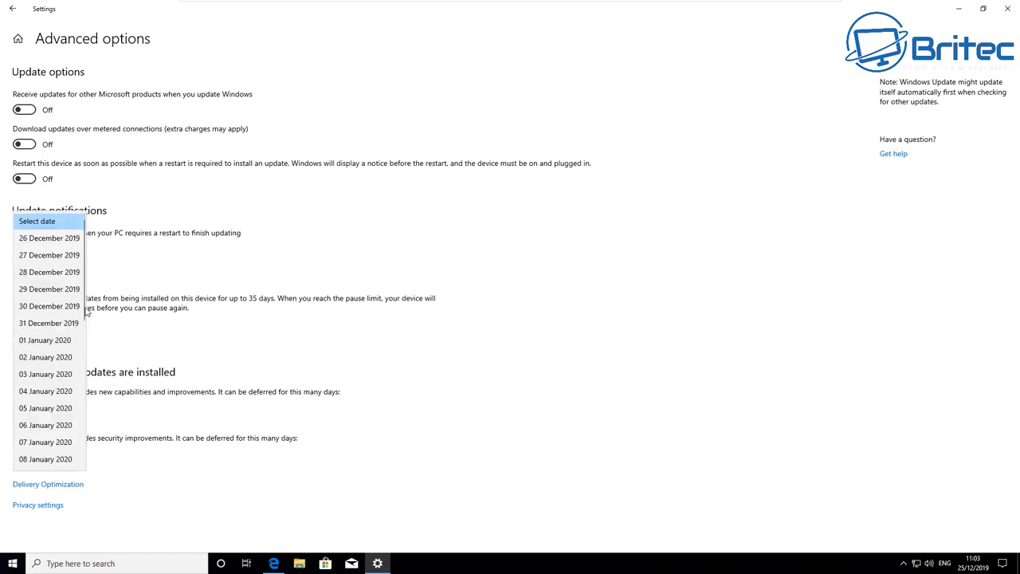
scroll(87, 325, down, 1)
drag(88, 325, 92, 460)
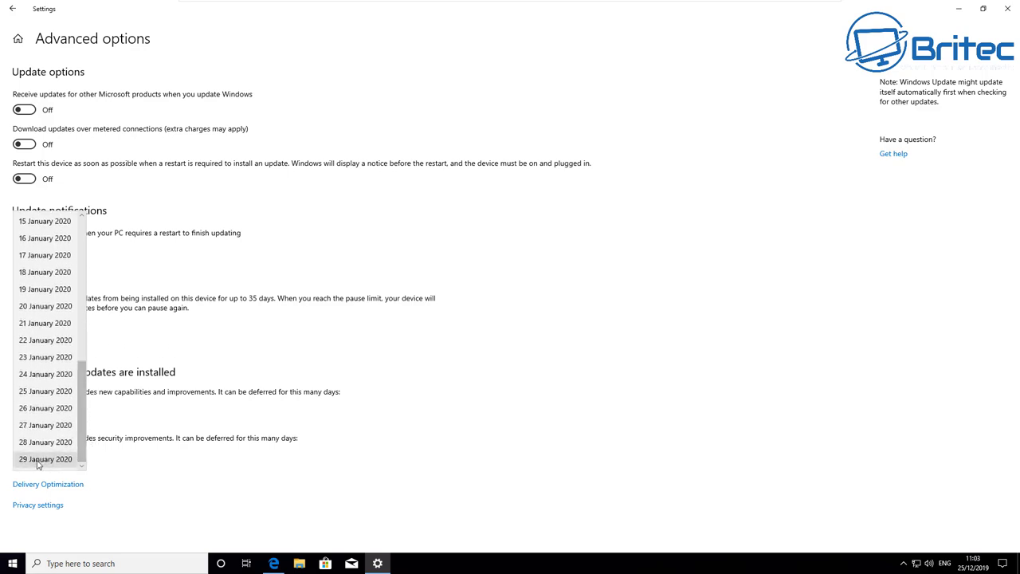
click(207, 326)
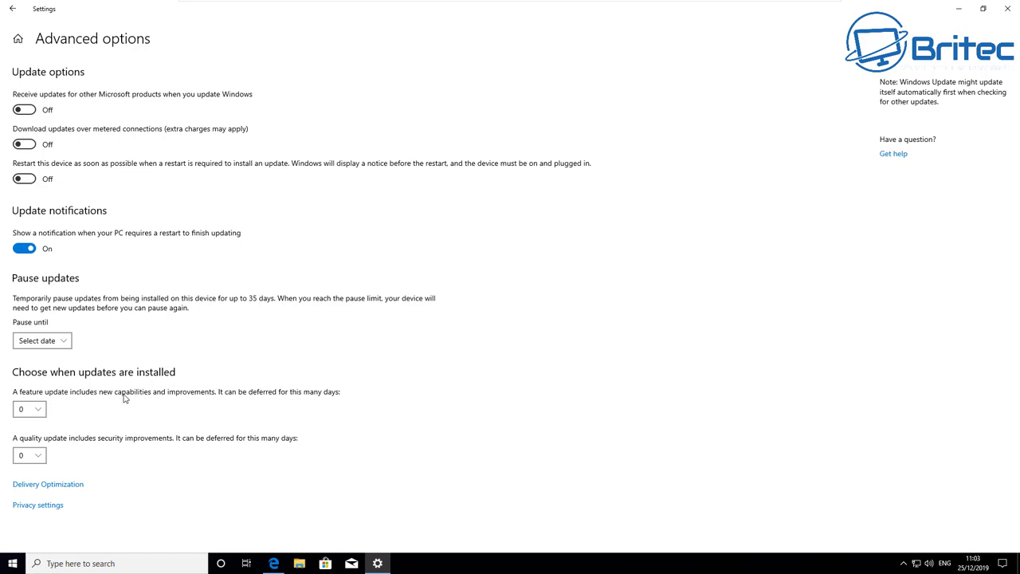
Defer feature updates for 365 days and quality updates for 30 days
click(28, 411)
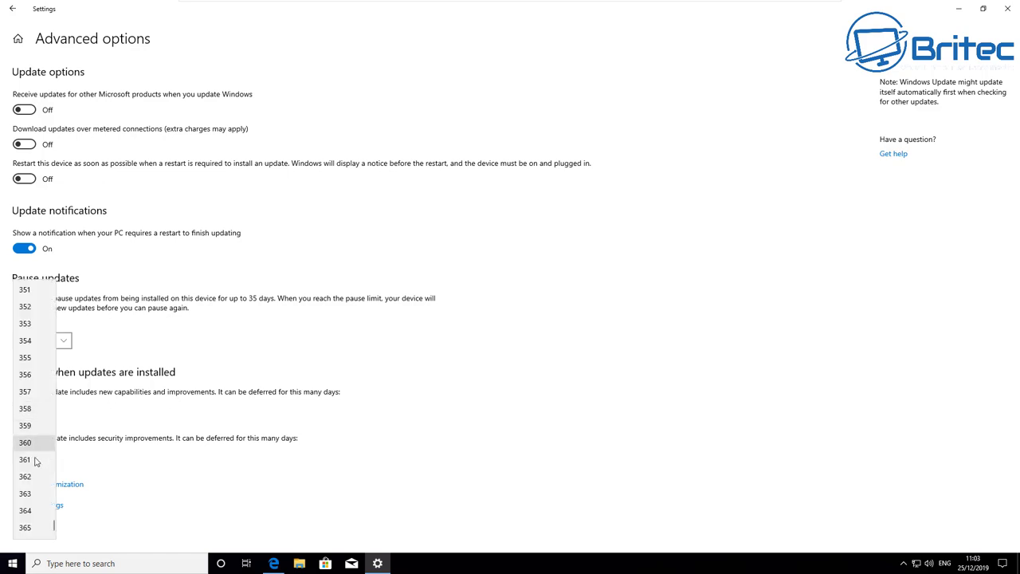
scroll(40, 515, up, 10)
scroll(40, 515, up, 20)
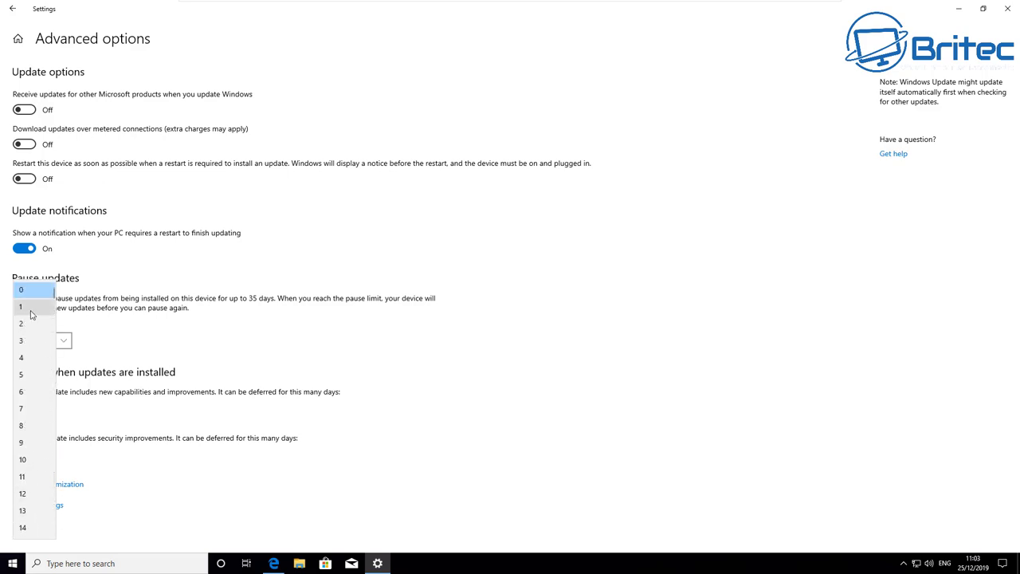
scroll(38, 442, down, 20)
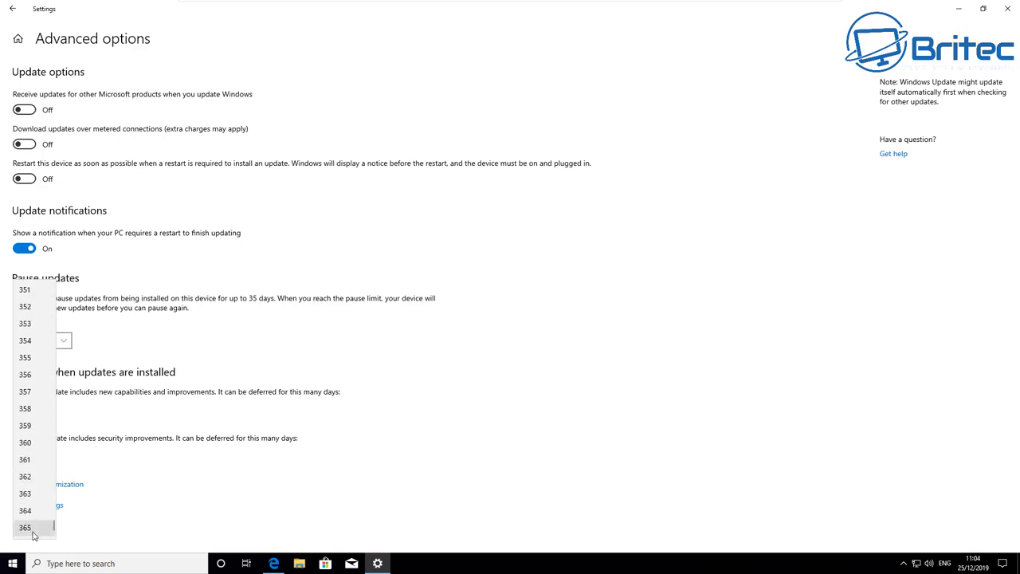
click(35, 528)
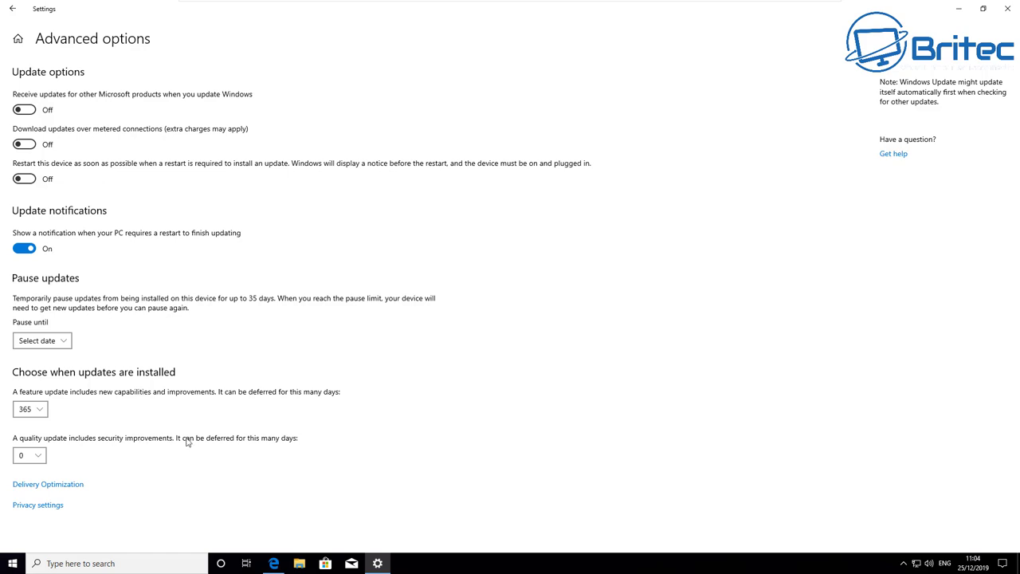
click(44, 456)
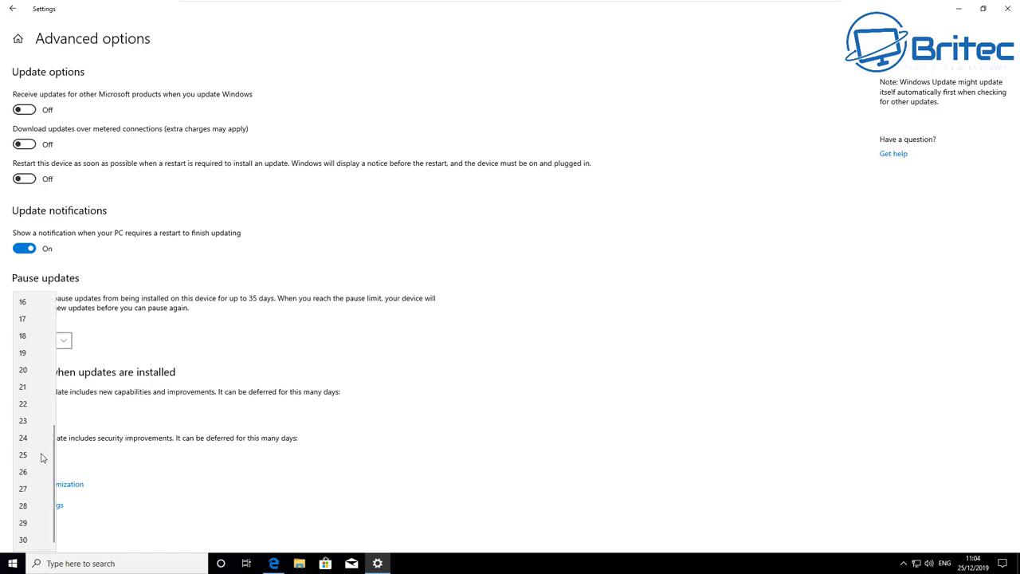
click(26, 540)
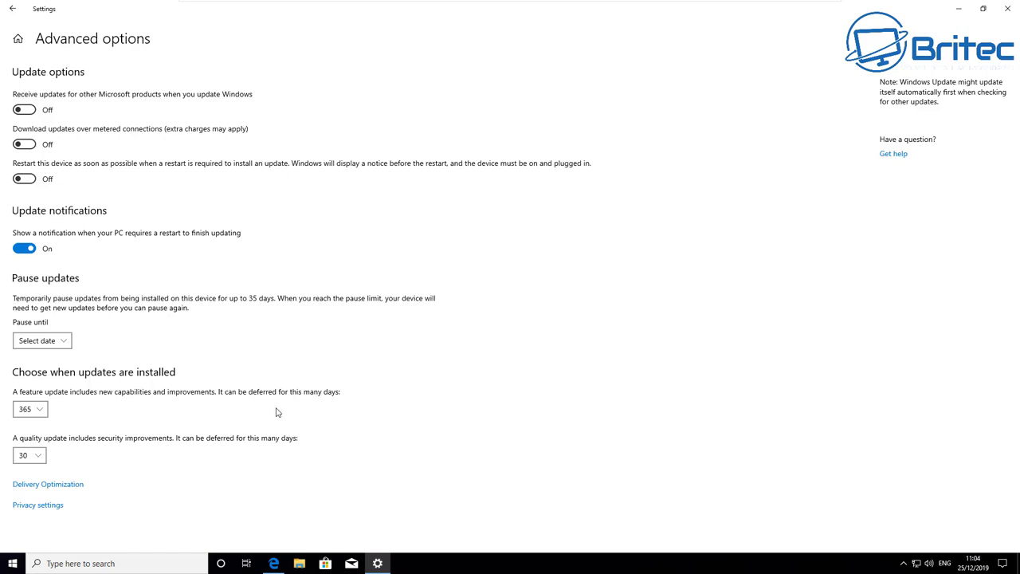
Turn off downloads from other PCs in Delivery Optimization and review its advanced bandwidth options
click(63, 486)
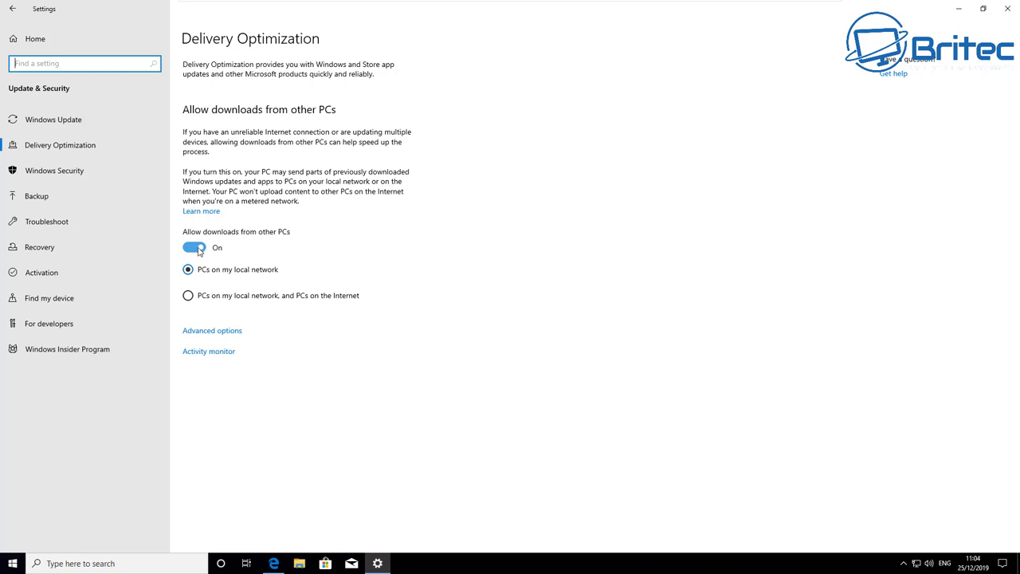
click(198, 248)
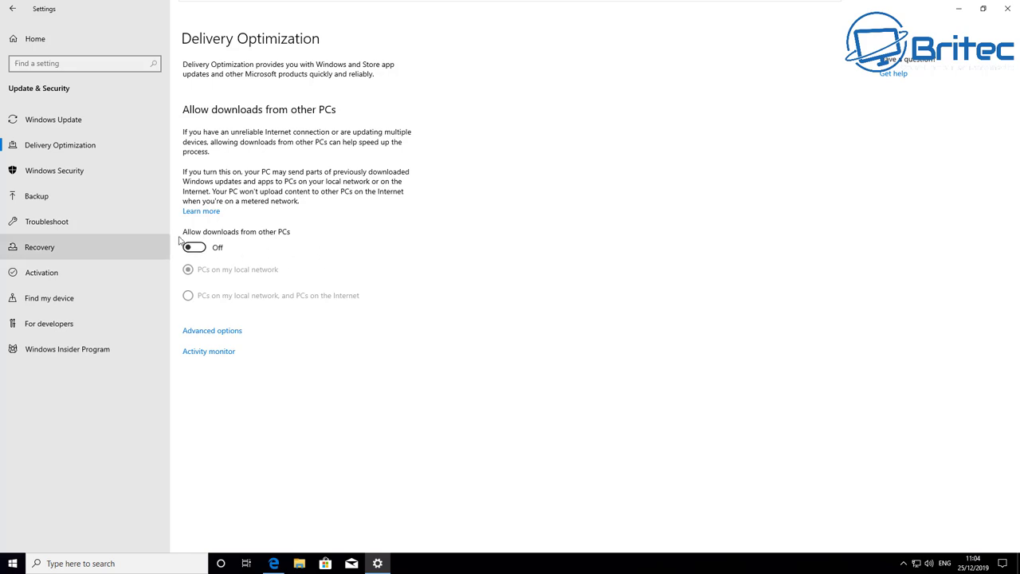
click(213, 333)
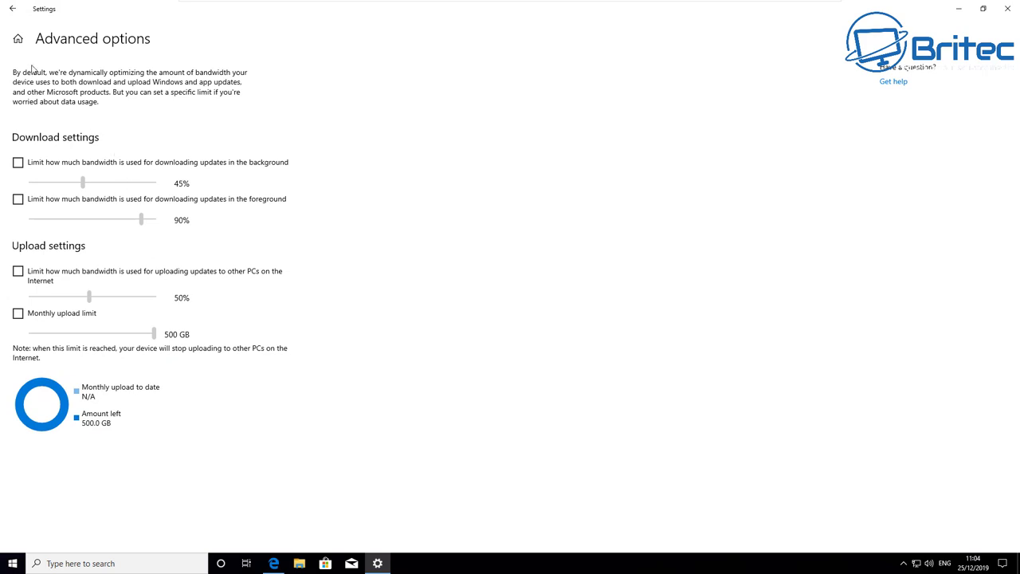
click(12, 9)
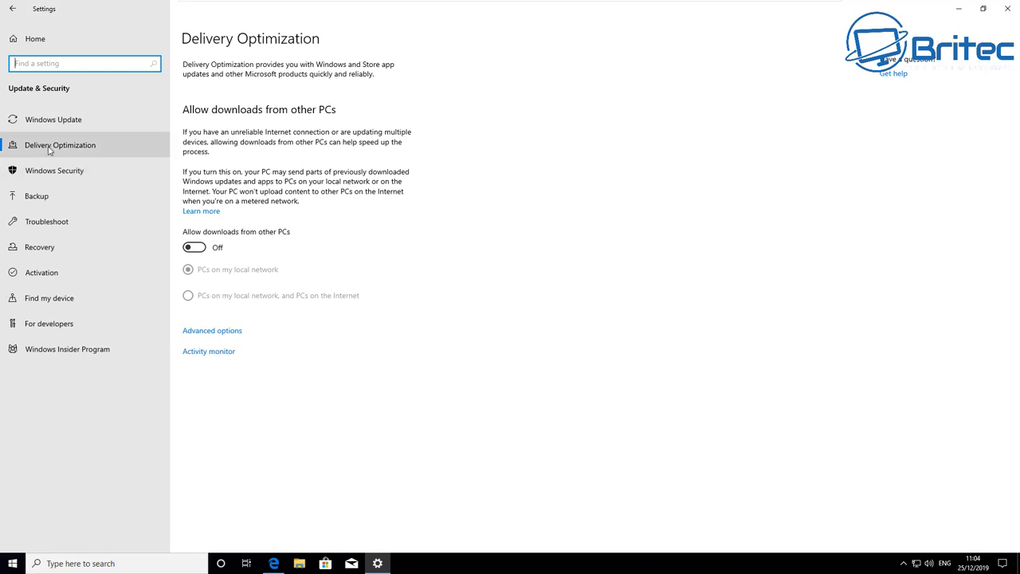
In the Windows Update active hours settings, keep automatic adjustment off and set the start time to 21:00
click(47, 121)
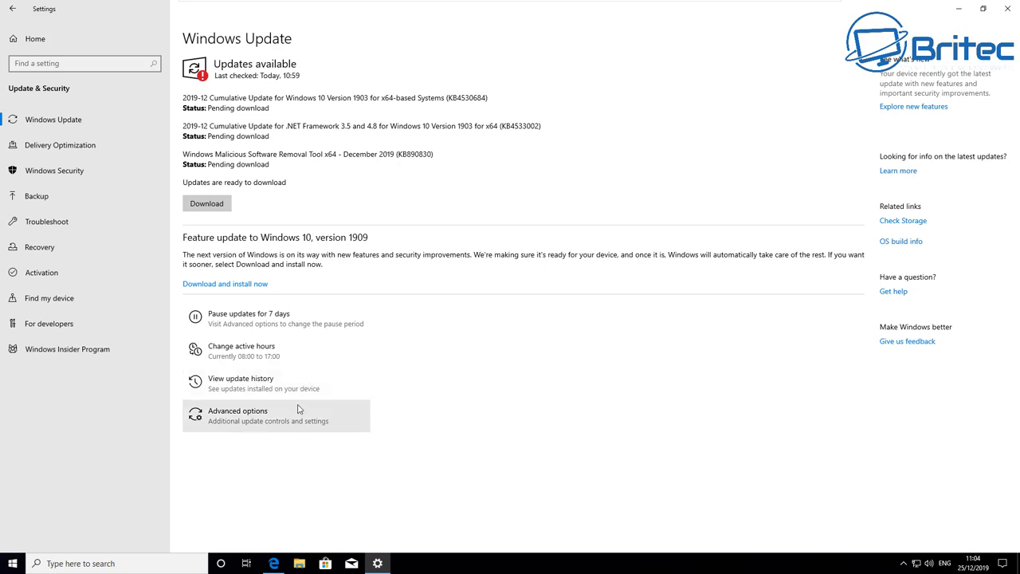
click(280, 355)
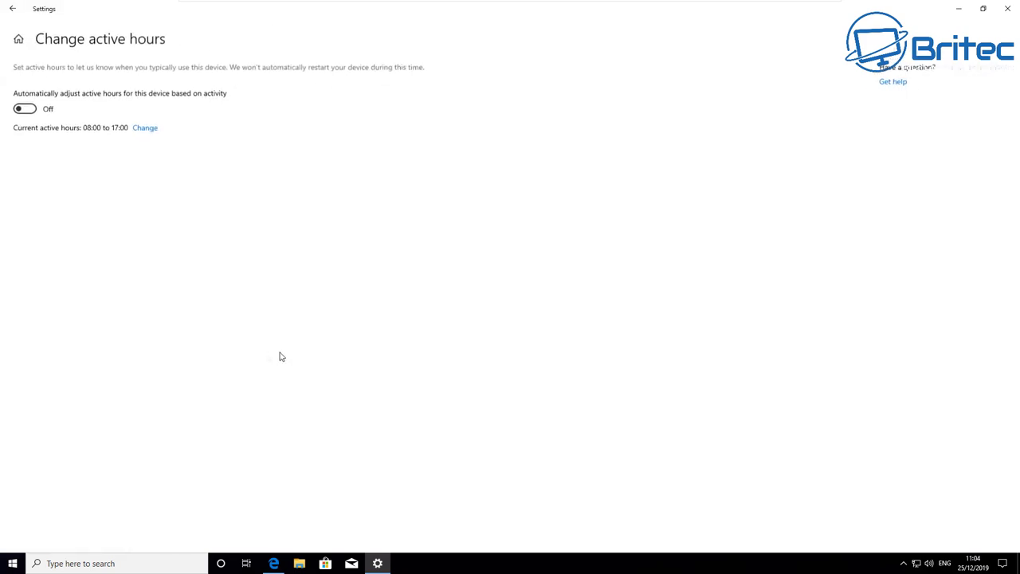
click(33, 112)
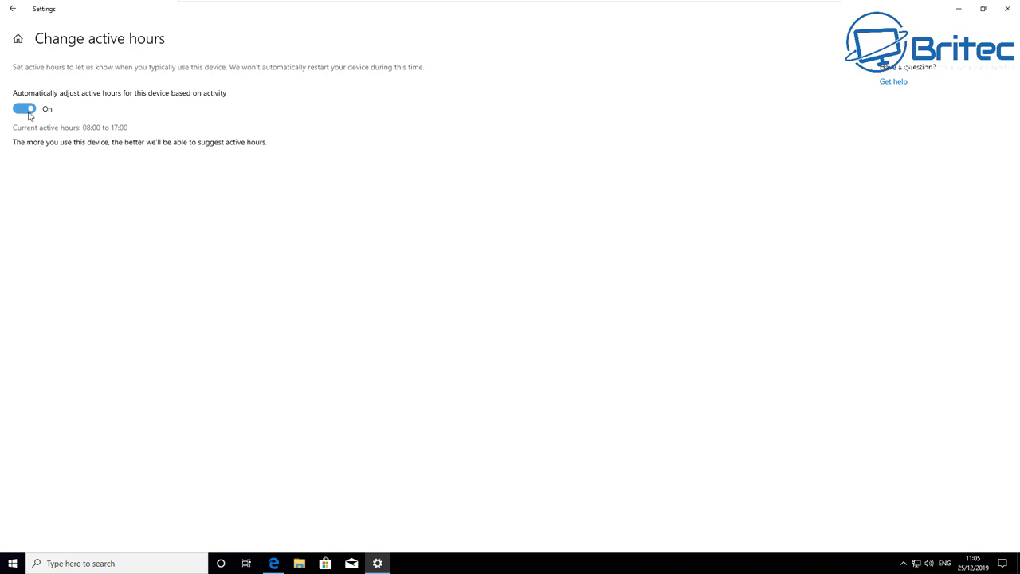
click(29, 112)
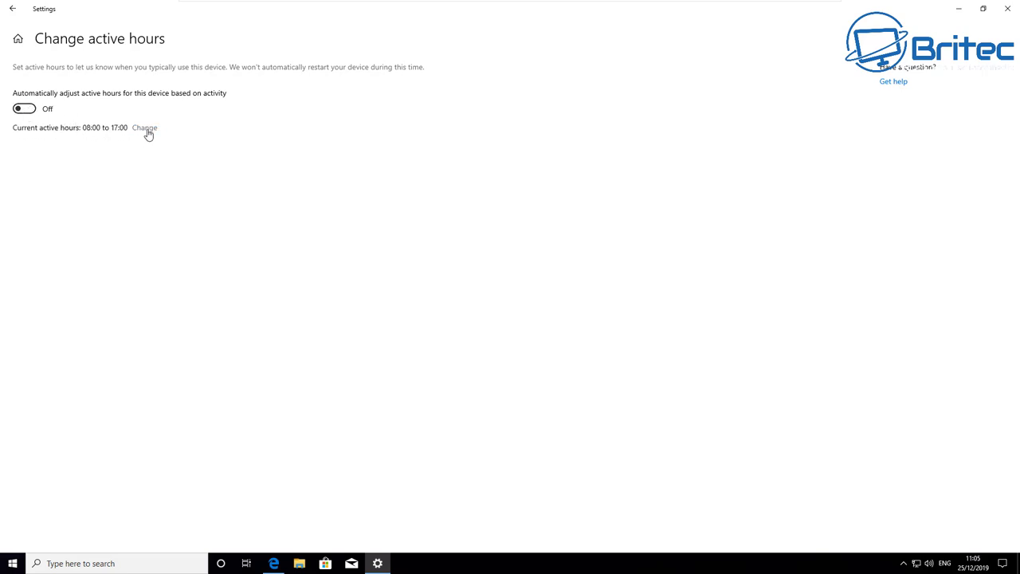
click(148, 131)
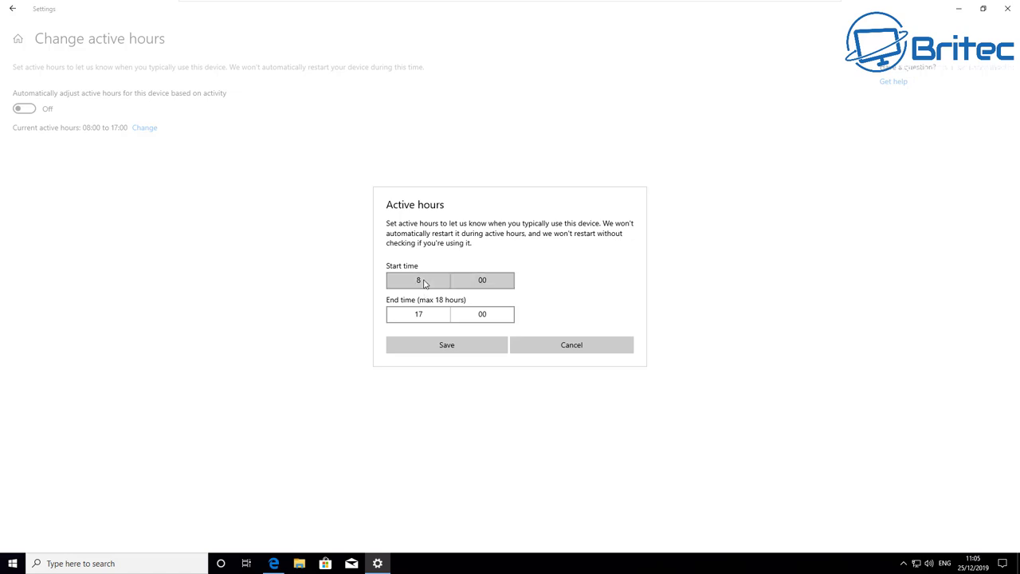
click(424, 283)
scroll(423, 318, down, 11)
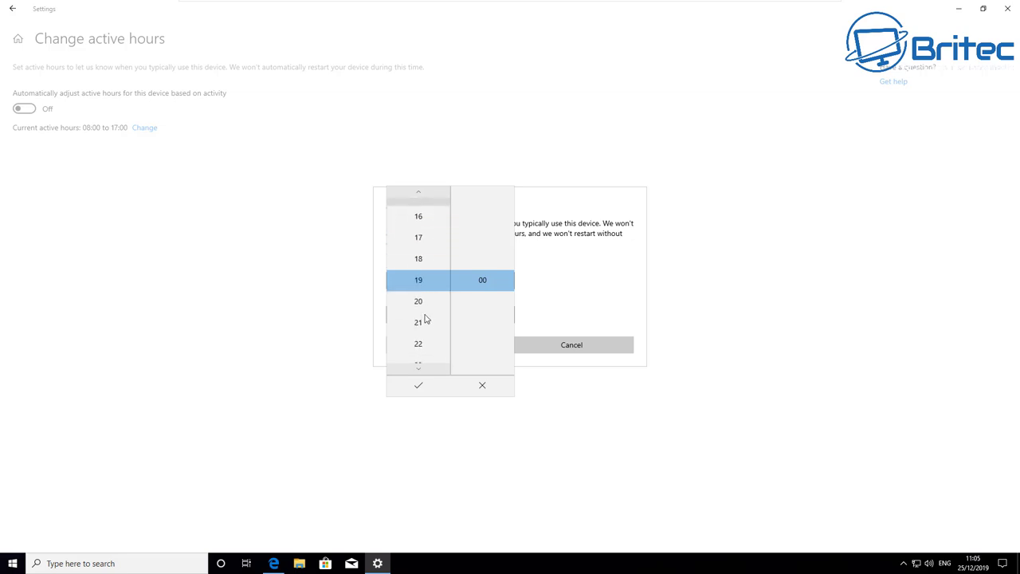
scroll(425, 319, down, 3)
scroll(424, 320, up, 2)
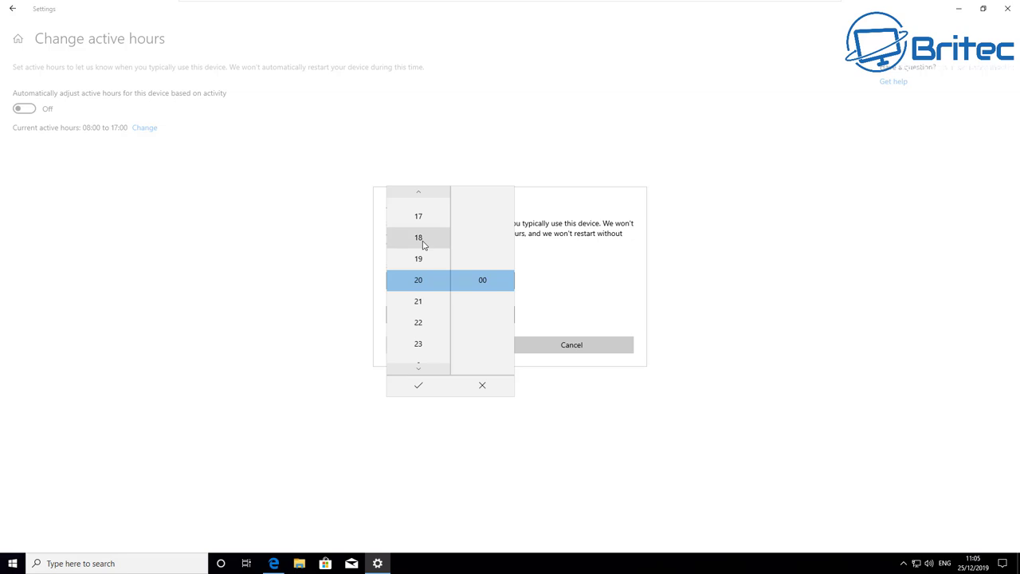
scroll(424, 341, down, 1)
click(416, 388)
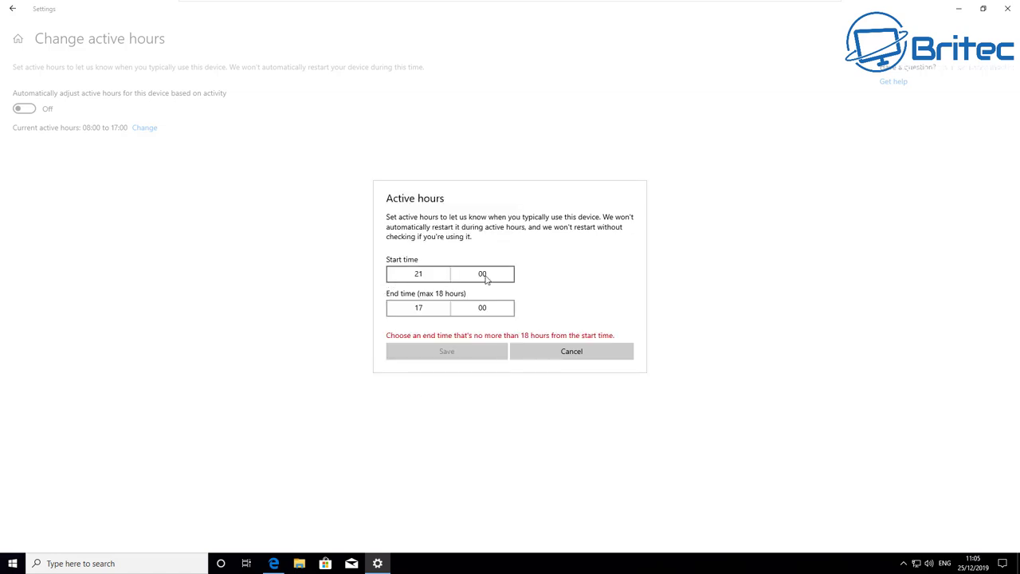
Set the end time of the active hours to 8:00 and save the new hours
click(414, 312)
scroll(419, 334, down, 4)
scroll(421, 341, down, 10)
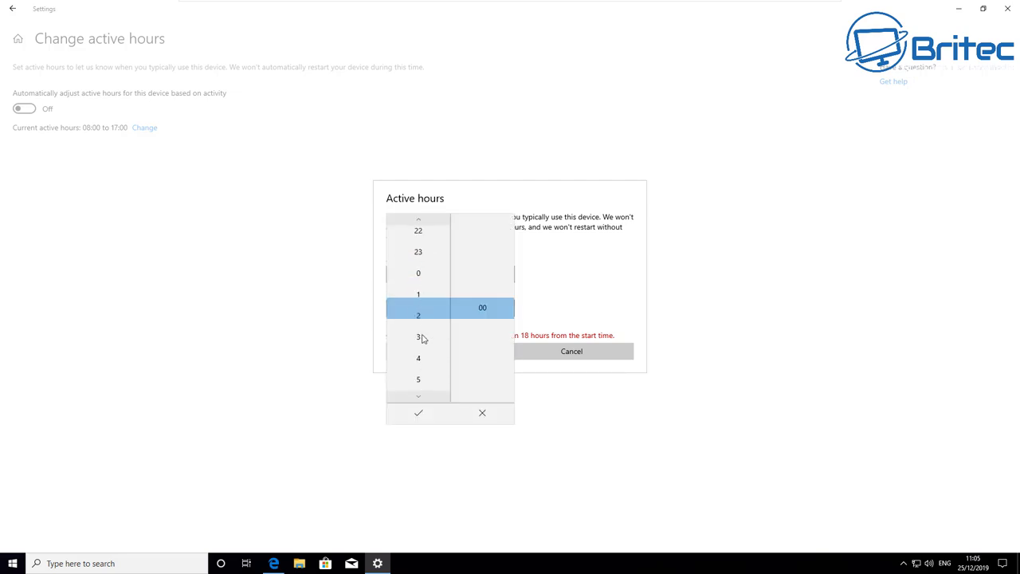
scroll(422, 338, down, 7)
scroll(427, 338, up, 4)
click(421, 244)
click(419, 413)
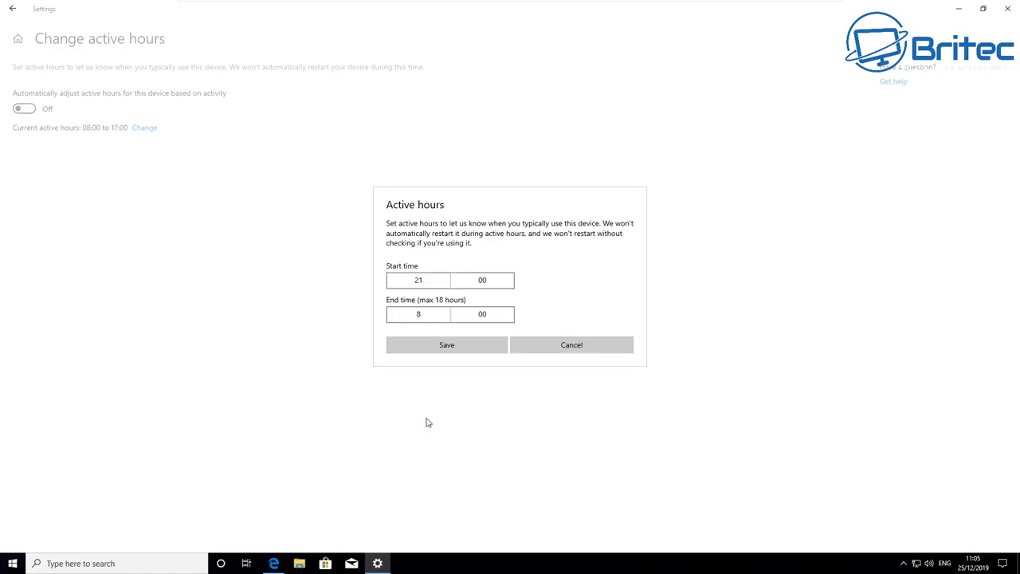
click(440, 349)
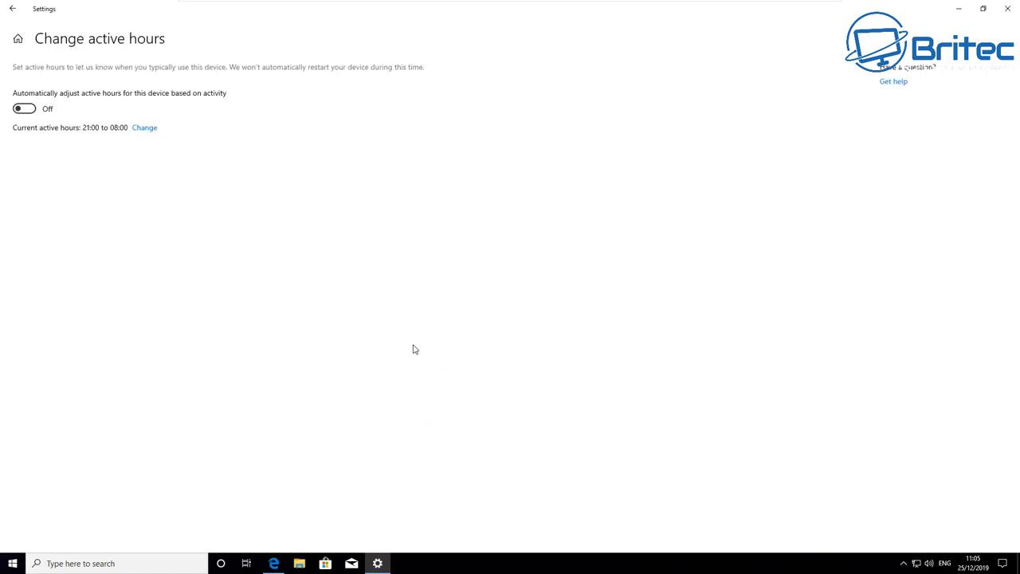
Switch automatic active hours adjustment on and back off, and close the Windows Settings
click(26, 109)
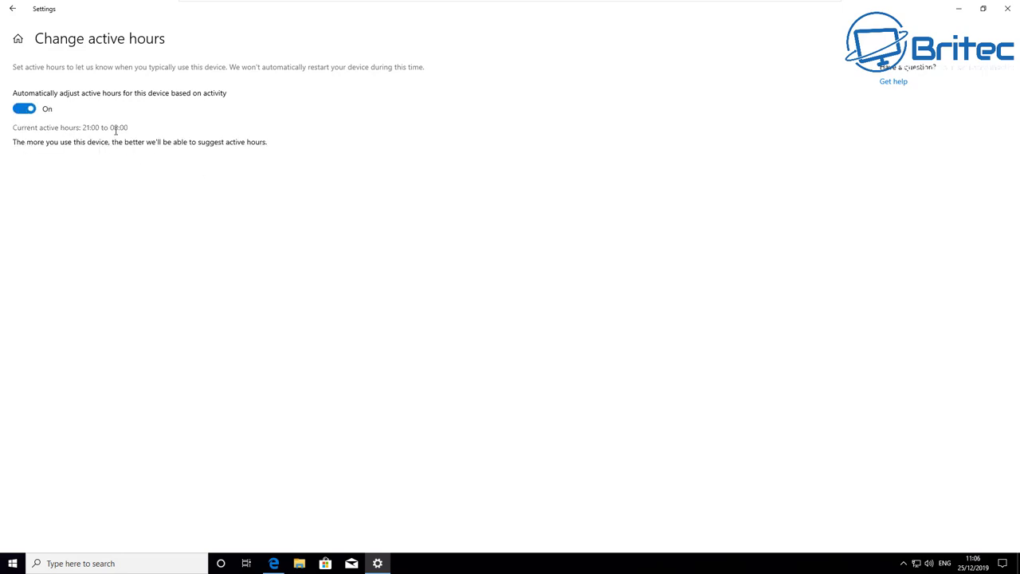
click(25, 112)
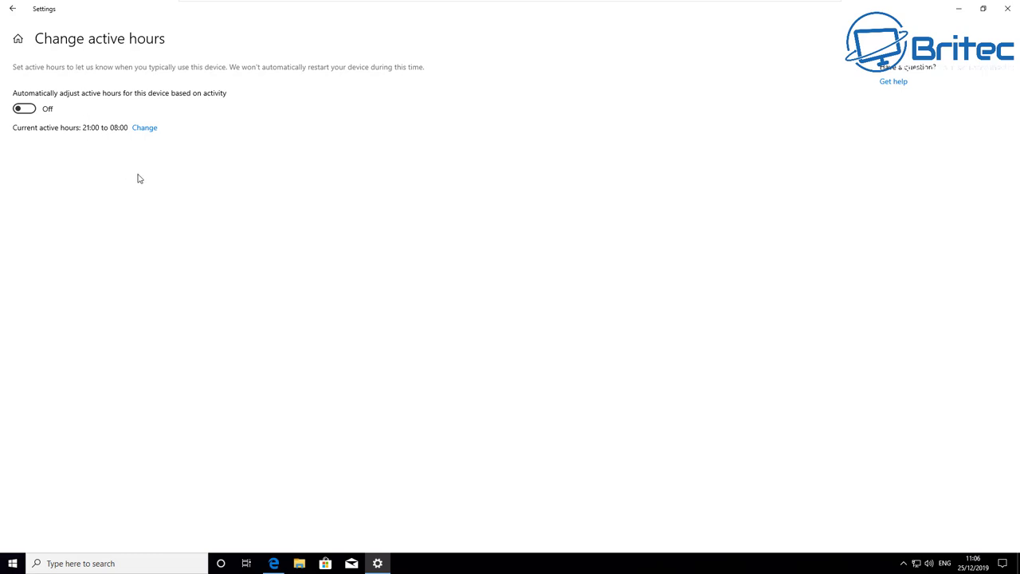
click(12, 12)
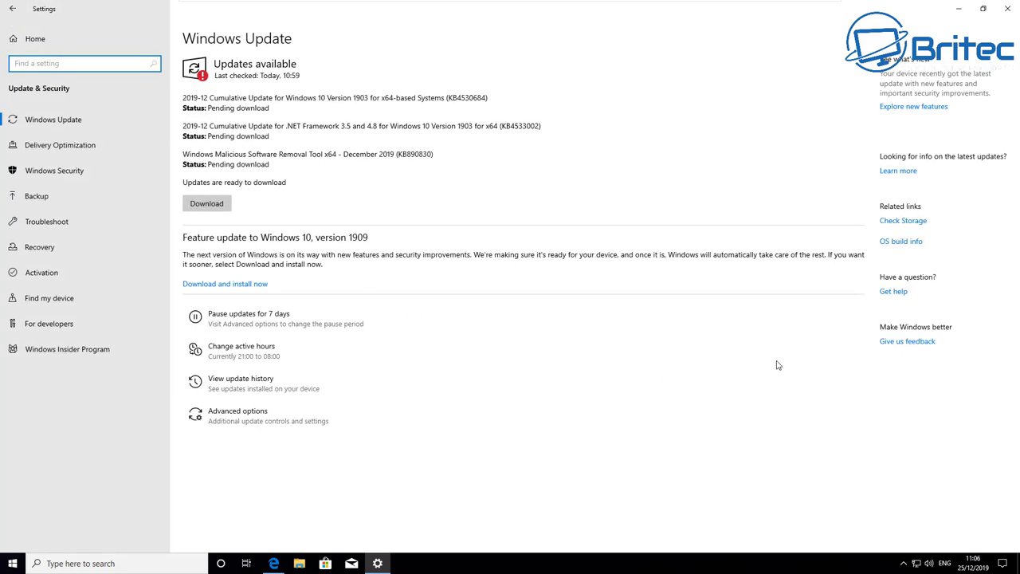
click(1009, 9)
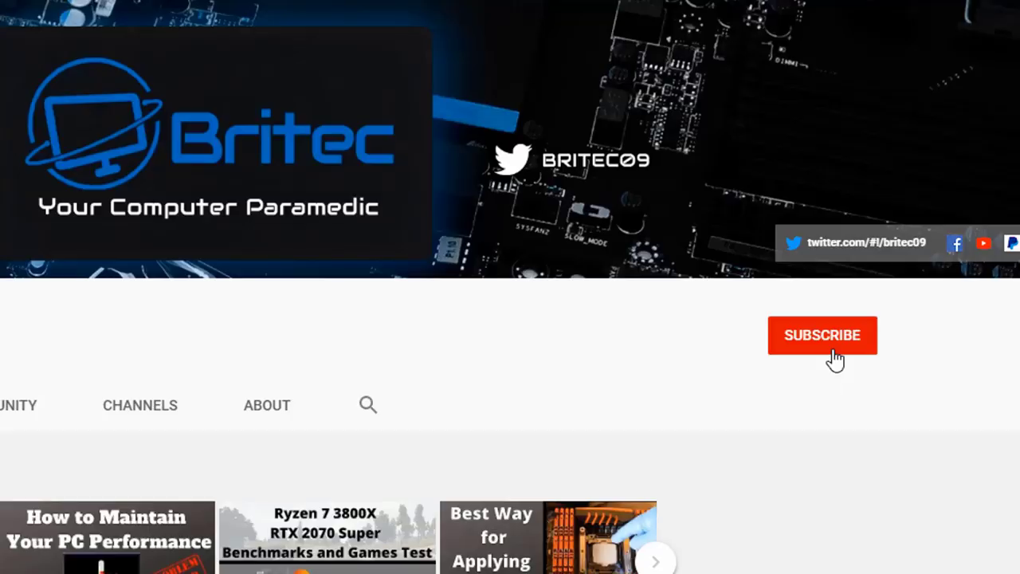
On the Britec YouTube channel page, subscribe and set the channel notifications to All
click(834, 359)
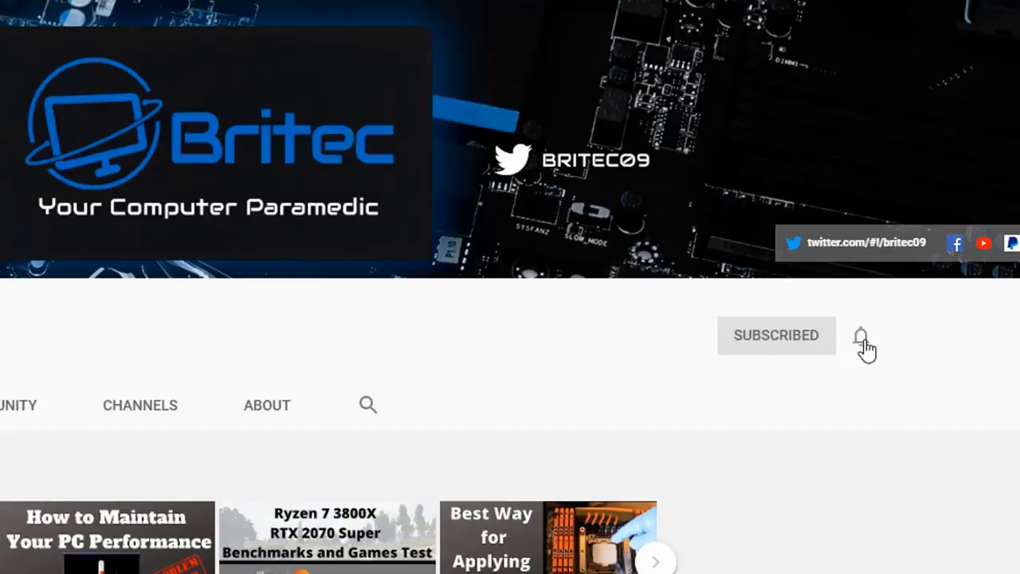
click(862, 337)
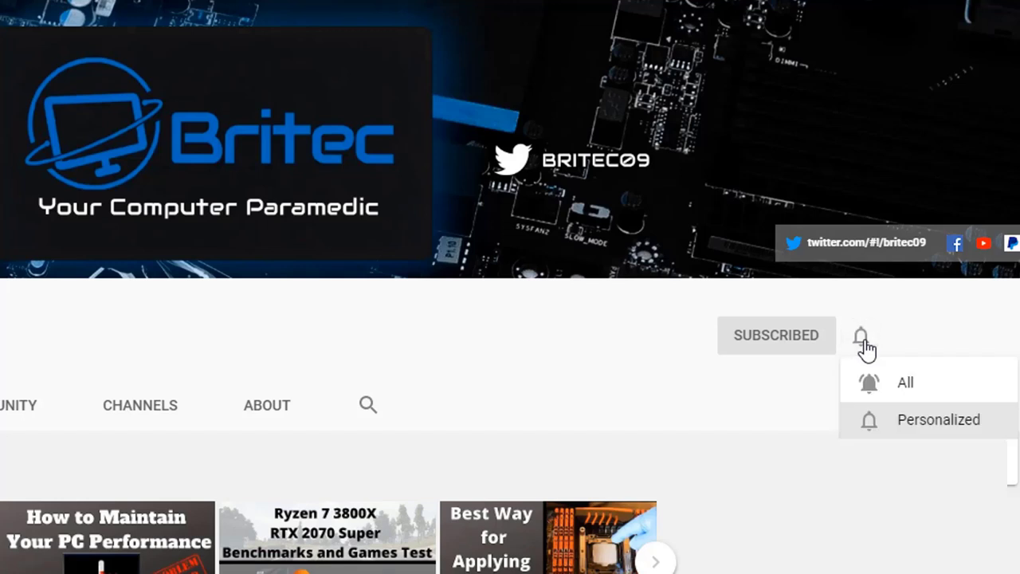
click(888, 384)
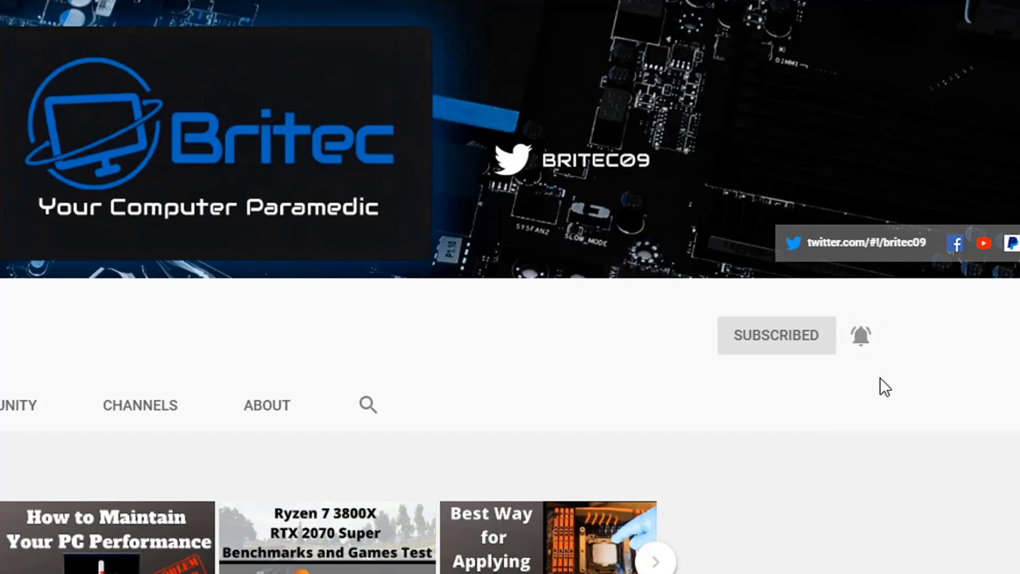